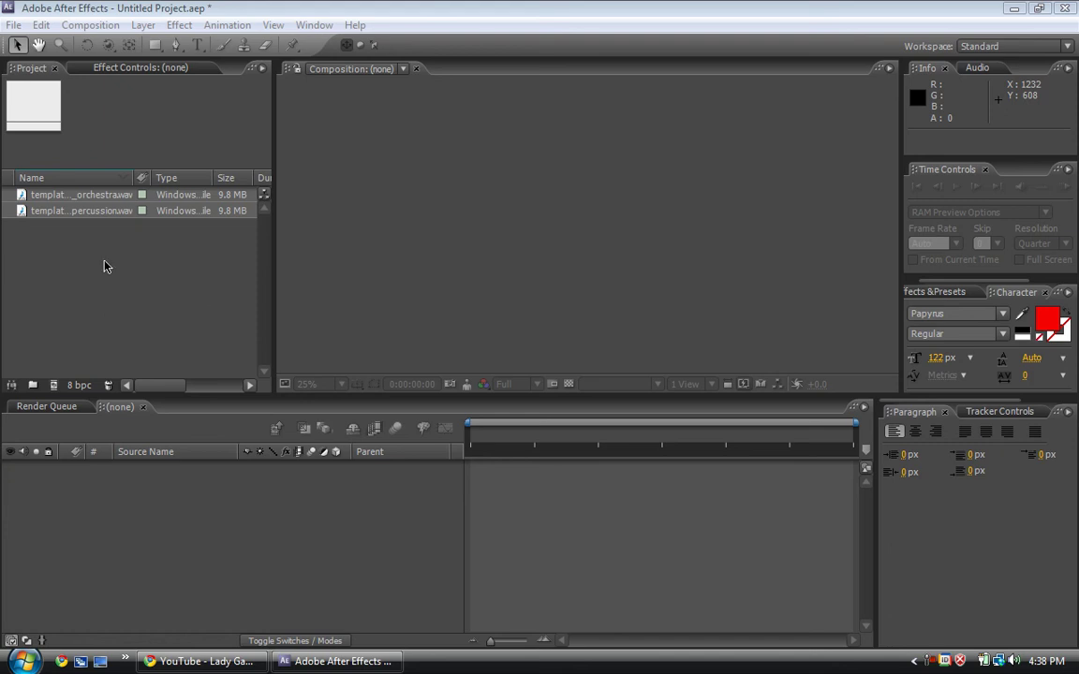
Bring up the YouTube 'Lady Gaga - Starstruck' video and rewind it near the start
{"action": "left_click", "coordinate": [170, 301]}
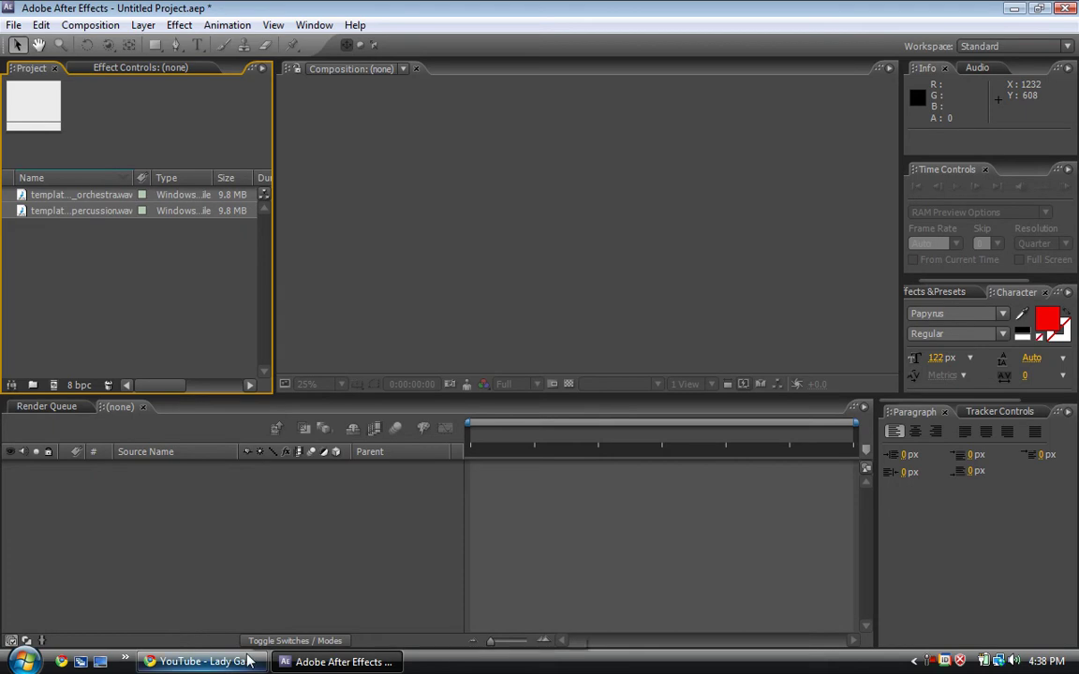
{"action": "left_click", "coordinate": [201, 661]}
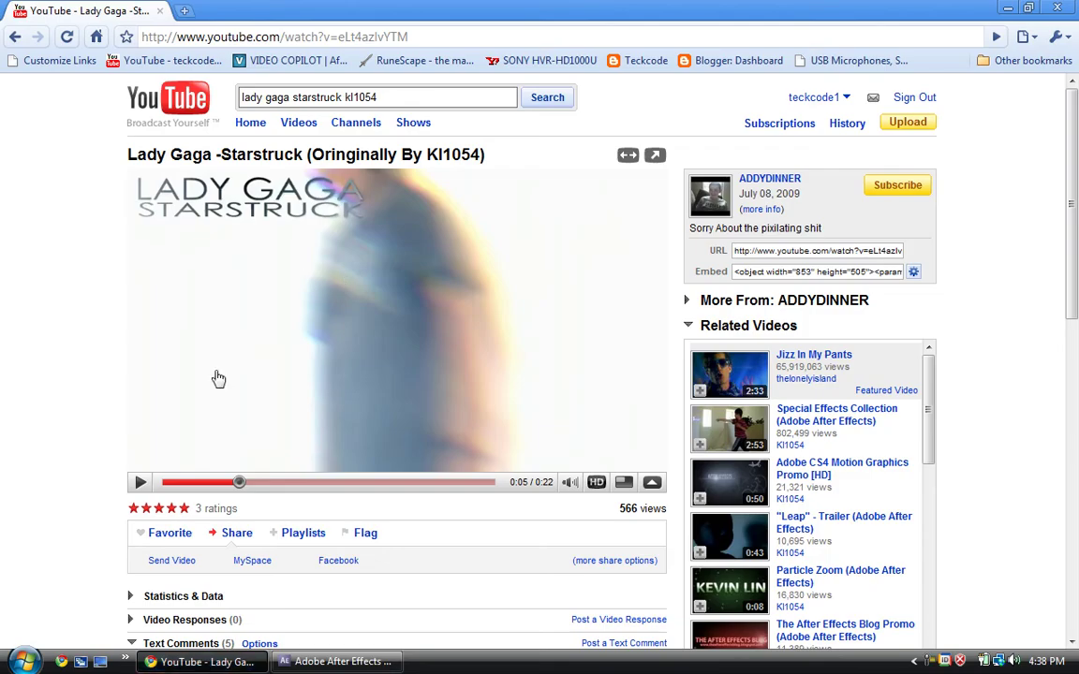
{"action": "left_click_drag", "start_coordinate": [240, 483], "coordinate": [173, 482]}
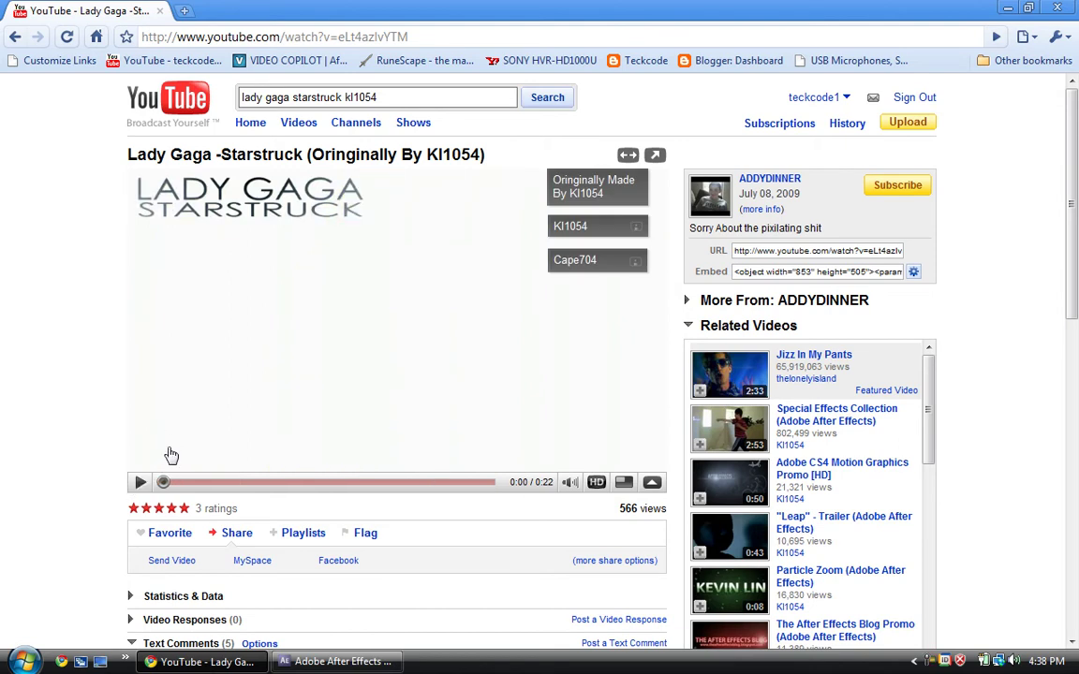
Play the Starstruck video to 0:13, pause it, and close the browser
{"action": "left_click", "coordinate": [139, 484]}
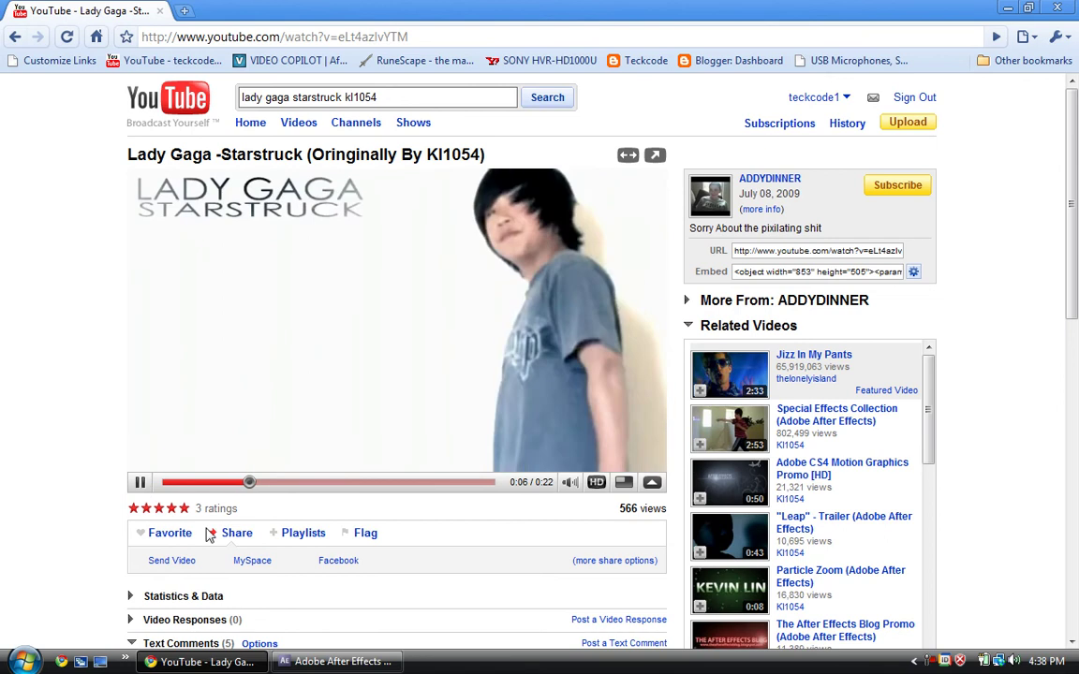
{"action": "left_click", "coordinate": [140, 483]}
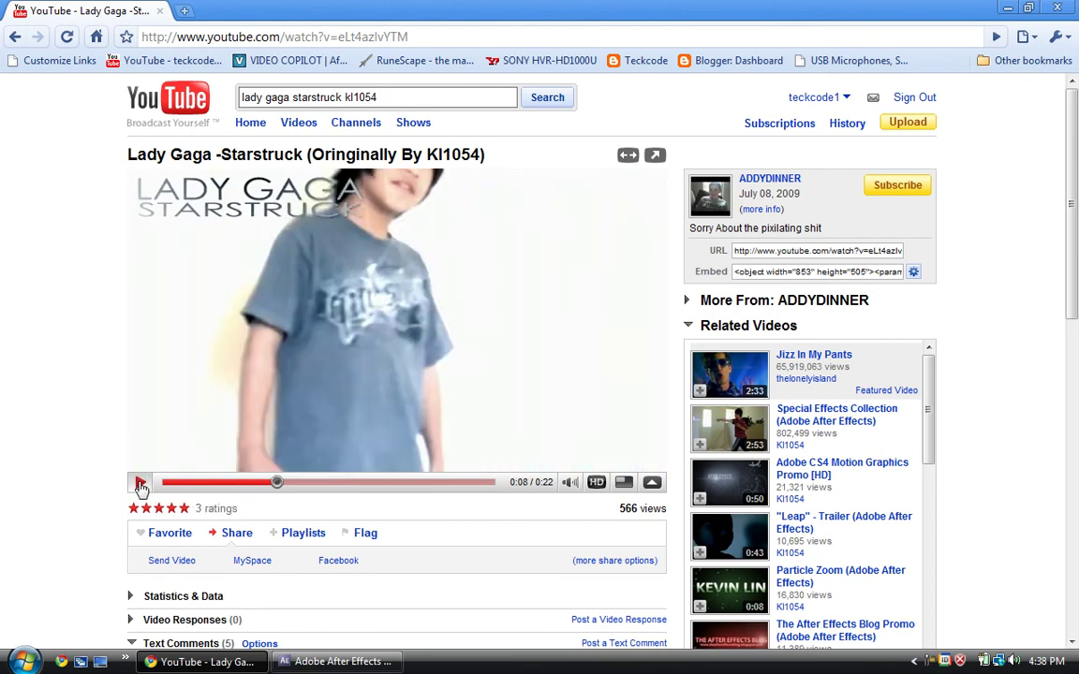
{"action": "left_click", "coordinate": [139, 483]}
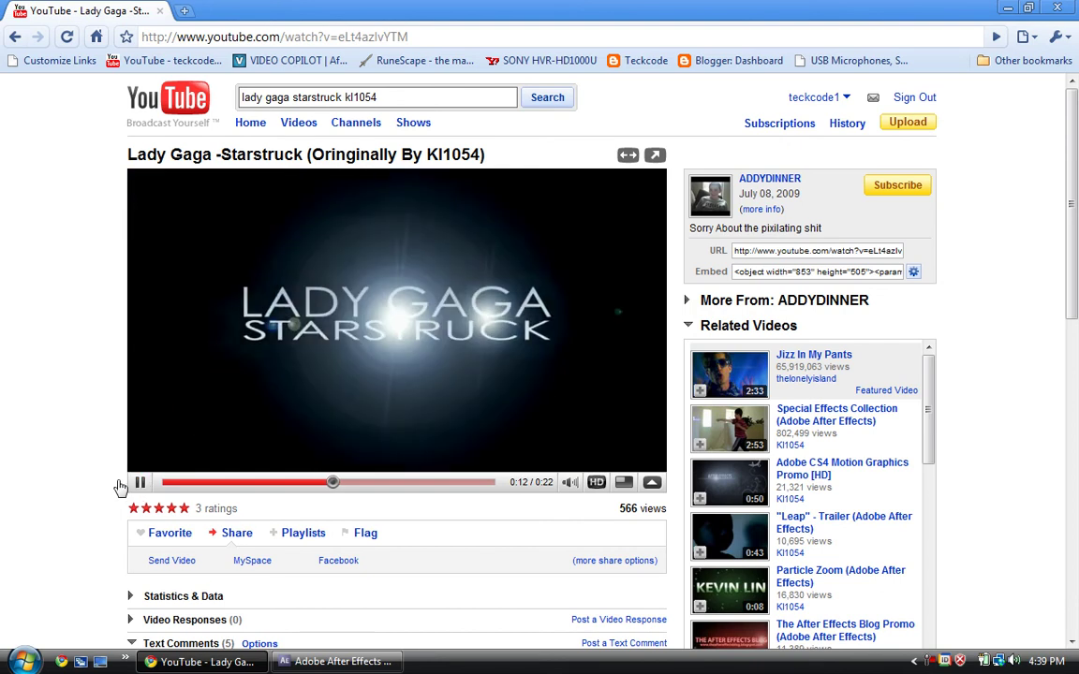
{"action": "left_click", "coordinate": [431, 385]}
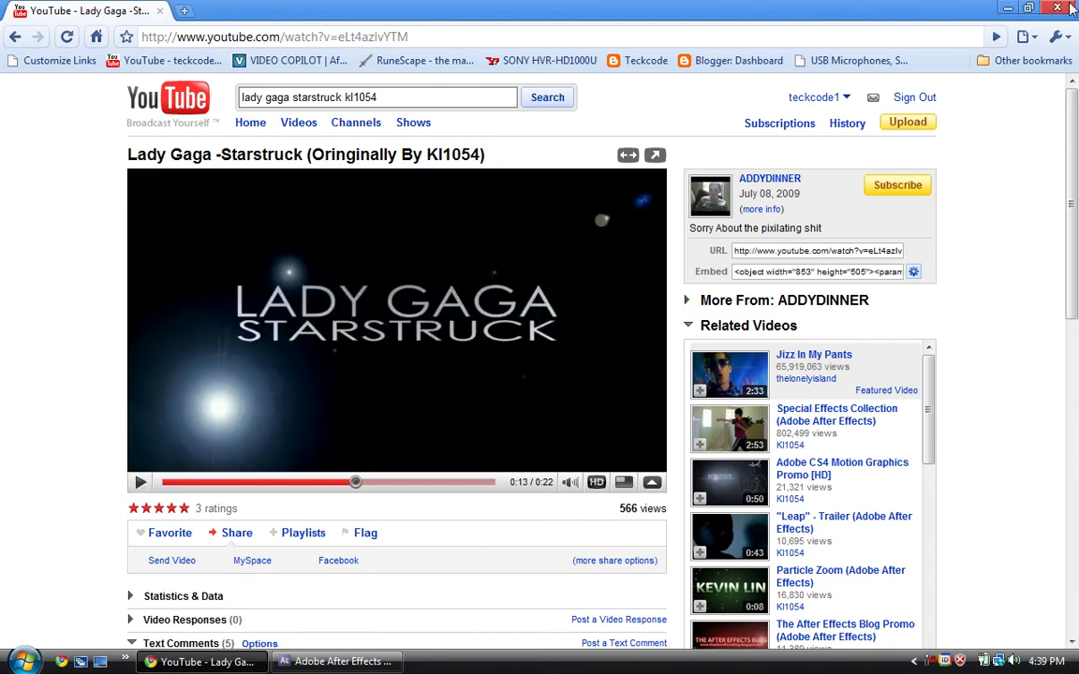
{"action": "left_click", "coordinate": [1068, 9]}
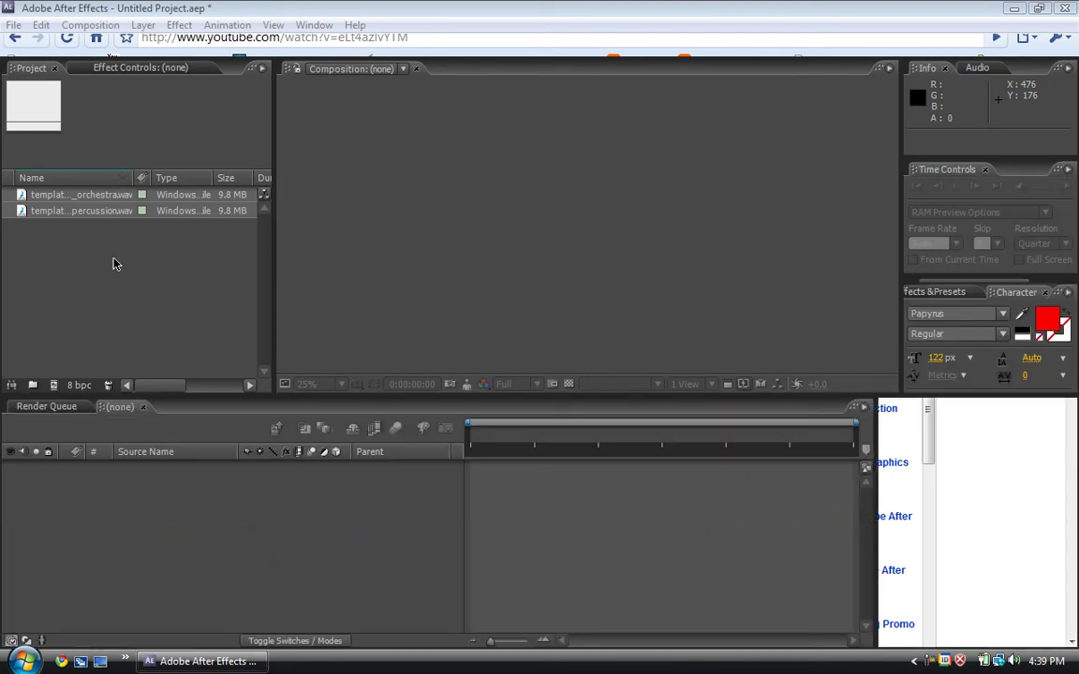
Select both WAV audio files in the After Effects Project panel
{"action": "left_click", "coordinate": [87, 330]}
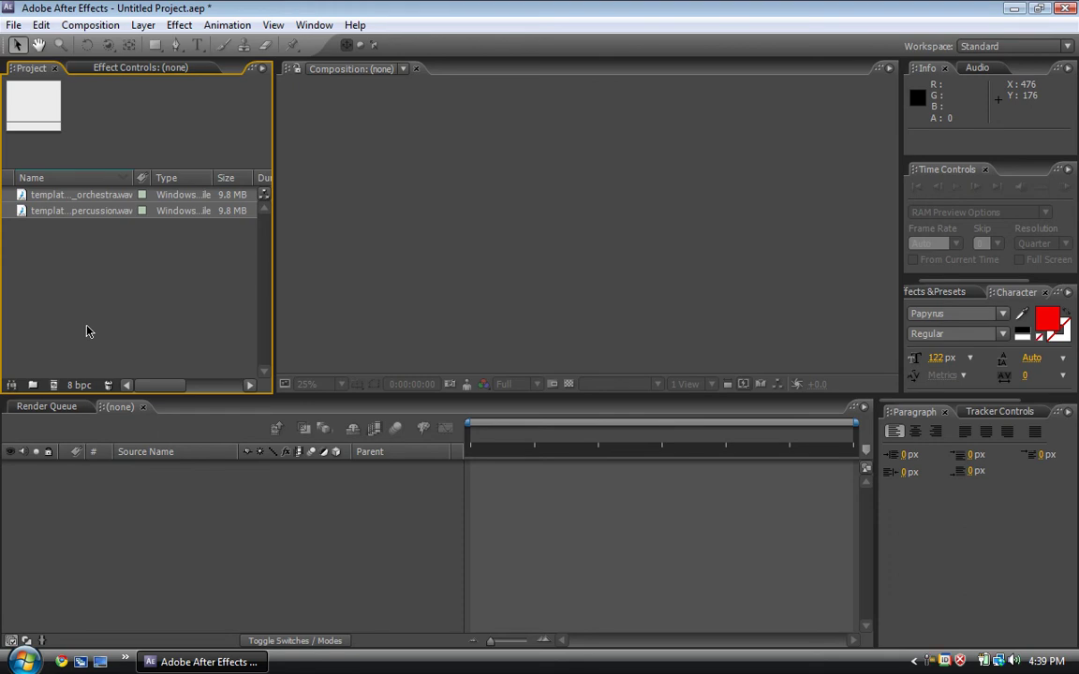
{"action": "left_click_drag", "start_coordinate": [90, 190], "coordinate": [169, 530]}
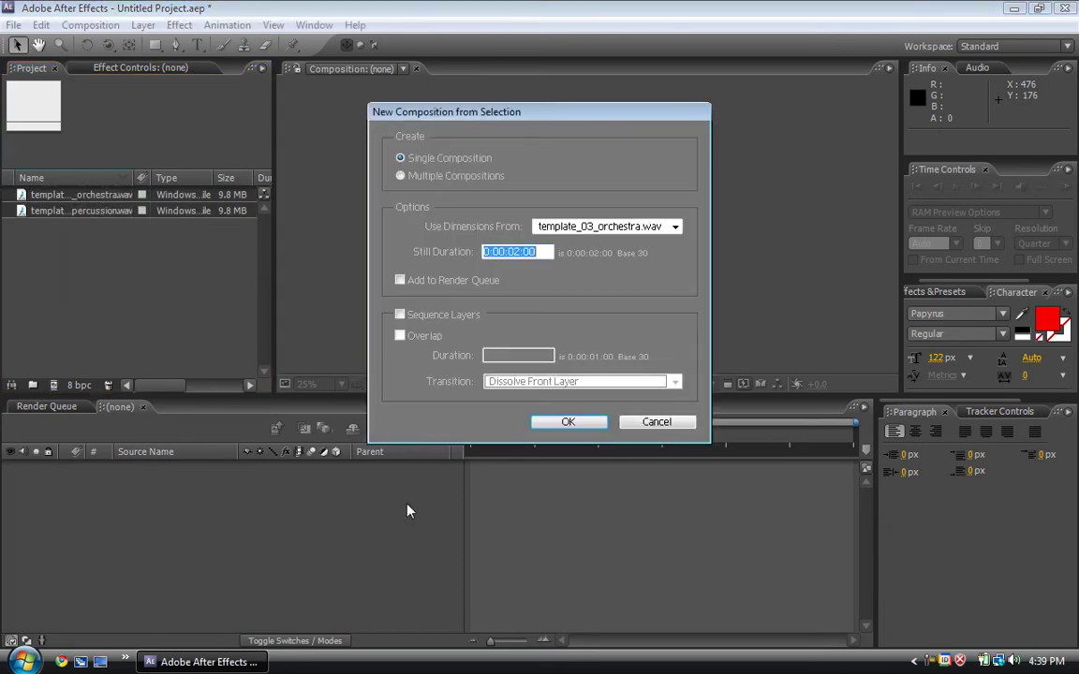
Build one template_03_orchestra composition (1280 x 720, 24 fps) from both WAV files
{"action": "left_click", "coordinate": [589, 422]}
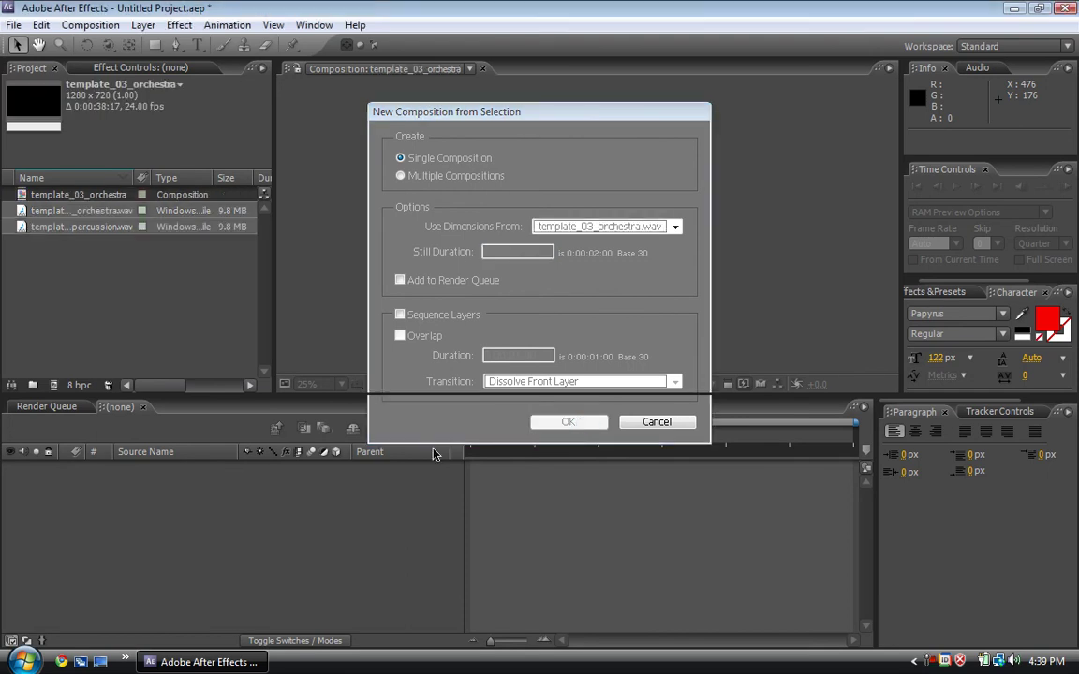
{"action": "left_click", "coordinate": [315, 508]}
{"action": "left_click", "coordinate": [143, 25]}
Add a comp-sized white solid, White Solid 1, above the two audio layers
{"action": "mouse_move", "coordinate": [228, 25]}
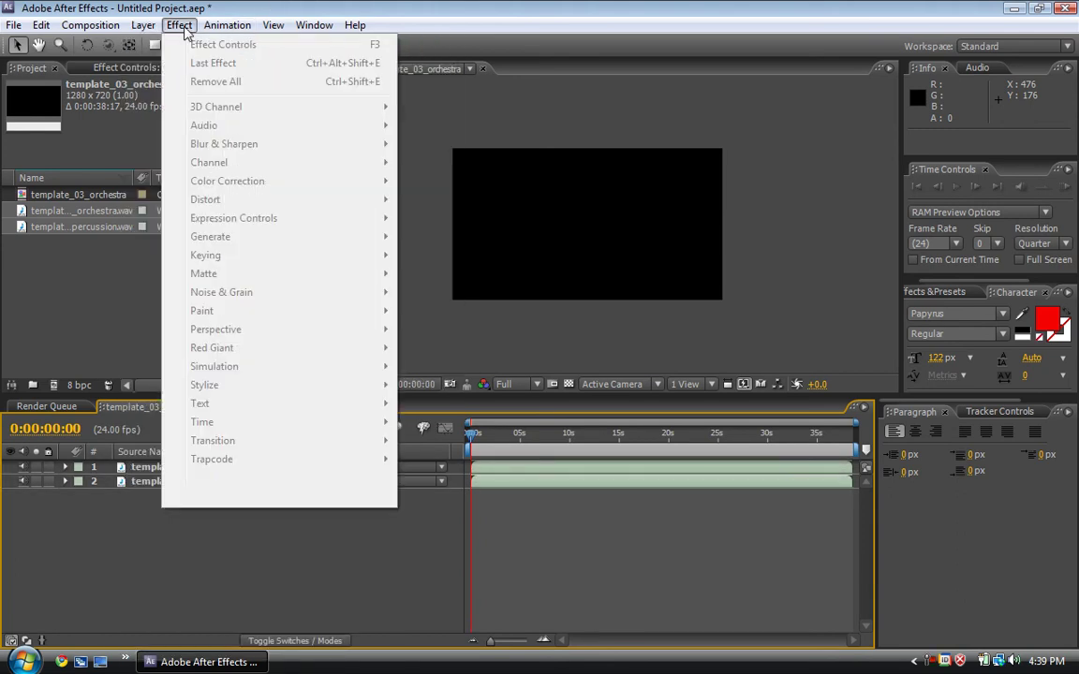
{"action": "mouse_move", "coordinate": [143, 25]}
{"action": "mouse_move", "coordinate": [281, 47]}
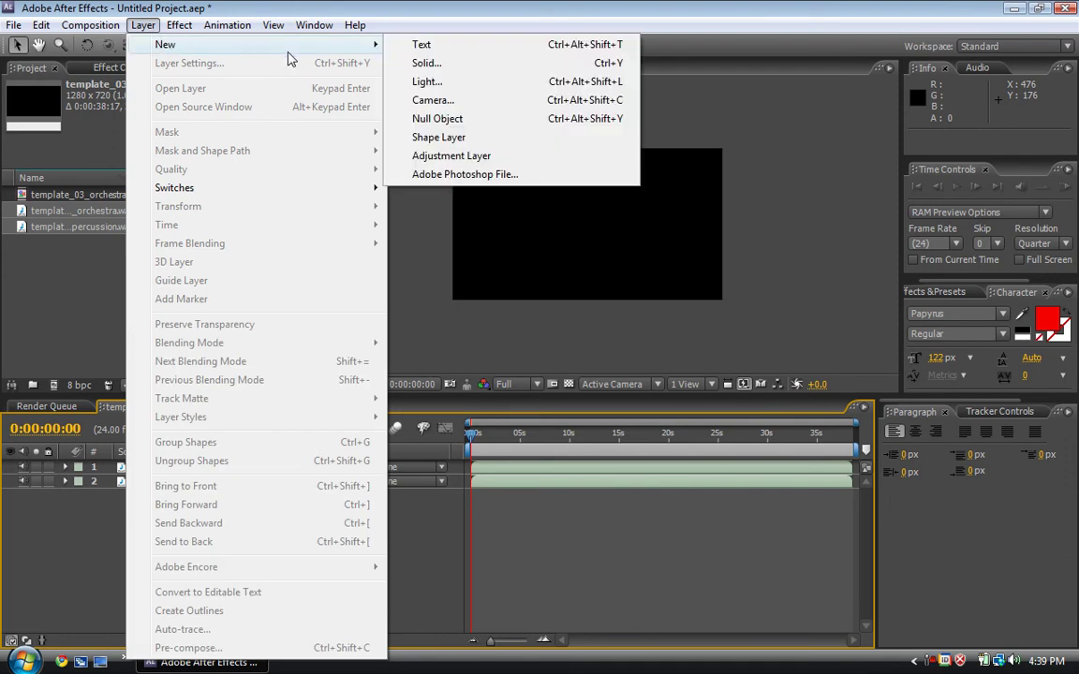
{"action": "left_click", "coordinate": [425, 64]}
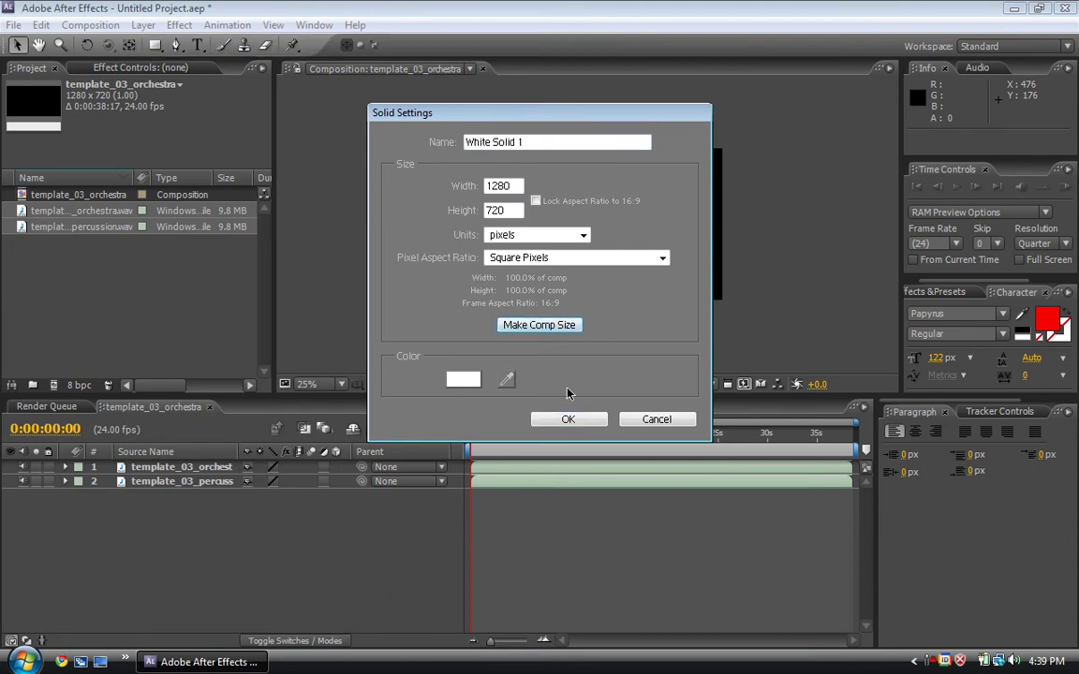
{"action": "left_click", "coordinate": [567, 418]}
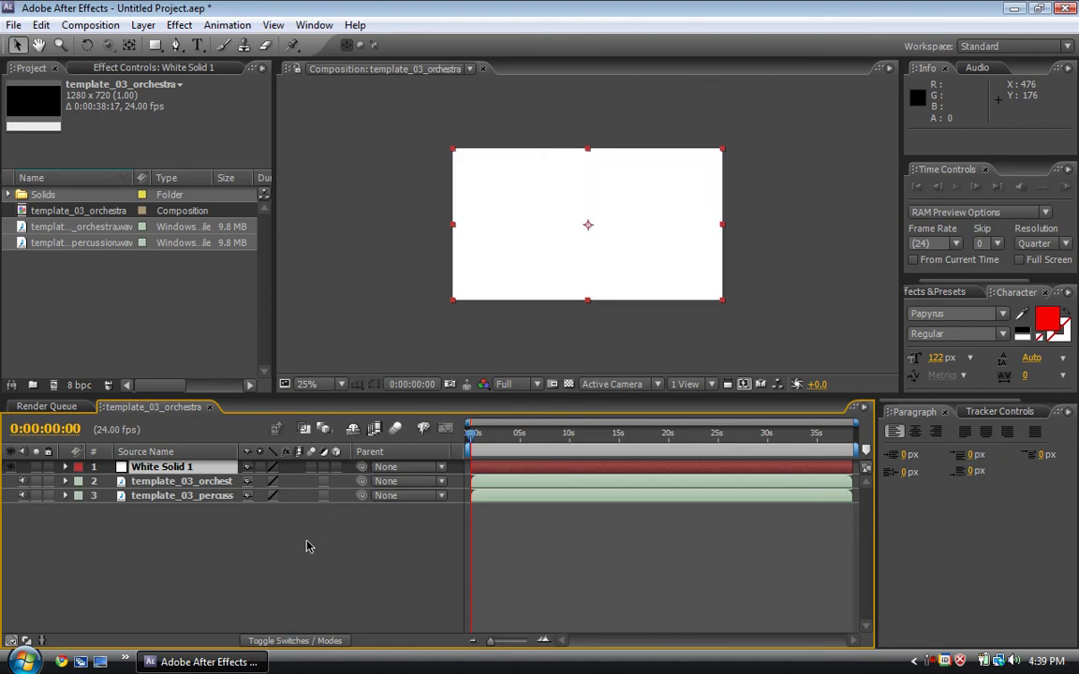
{"action": "left_click", "coordinate": [217, 536]}
Convert the template_03_orchestra audio to keyframes, creating an Audio Amplitude layer
{"action": "left_click_drag", "start_coordinate": [220, 564], "coordinate": [181, 538]}
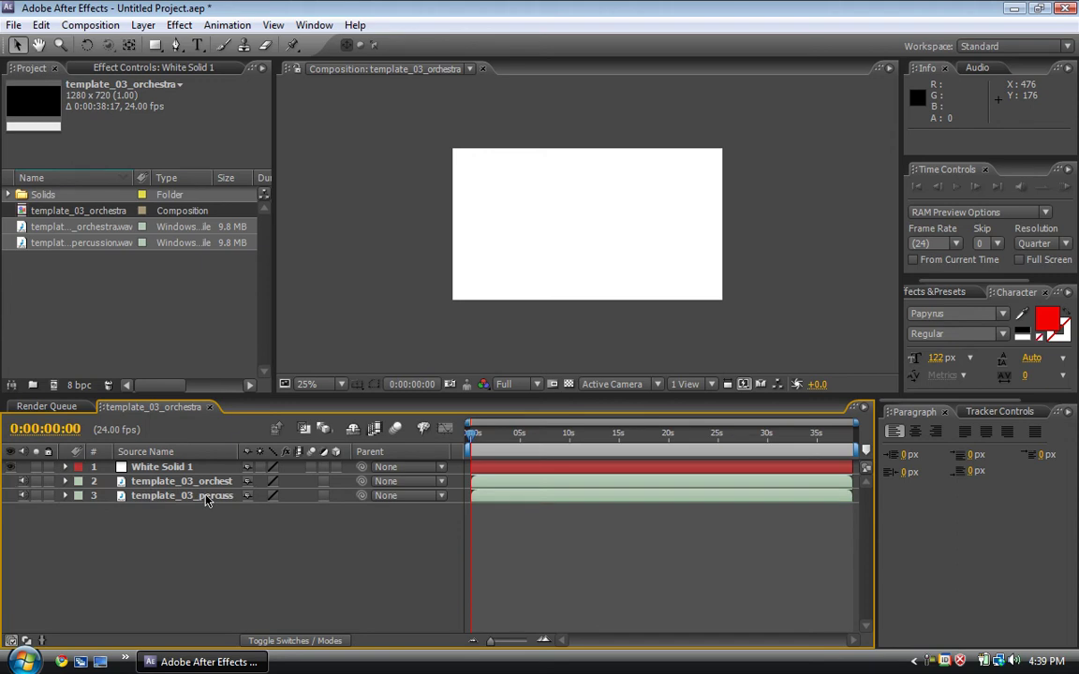
{"action": "right_click", "coordinate": [206, 499]}
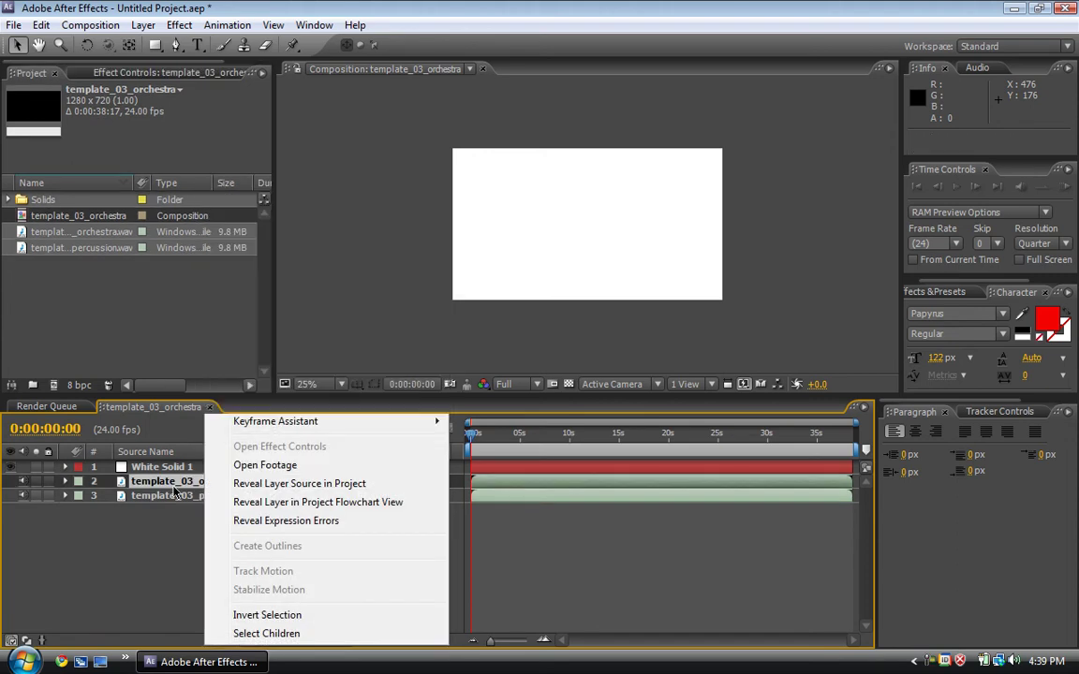
{"action": "left_click", "coordinate": [174, 489]}
{"action": "right_click", "coordinate": [179, 486]}
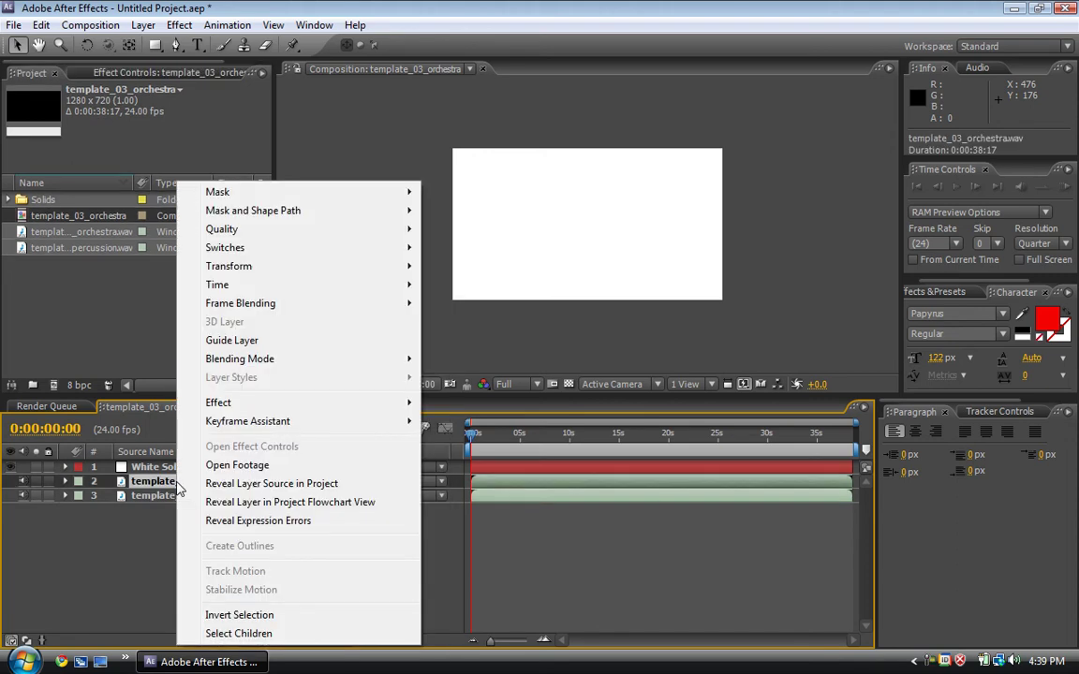
{"action": "mouse_move", "coordinate": [325, 422]}
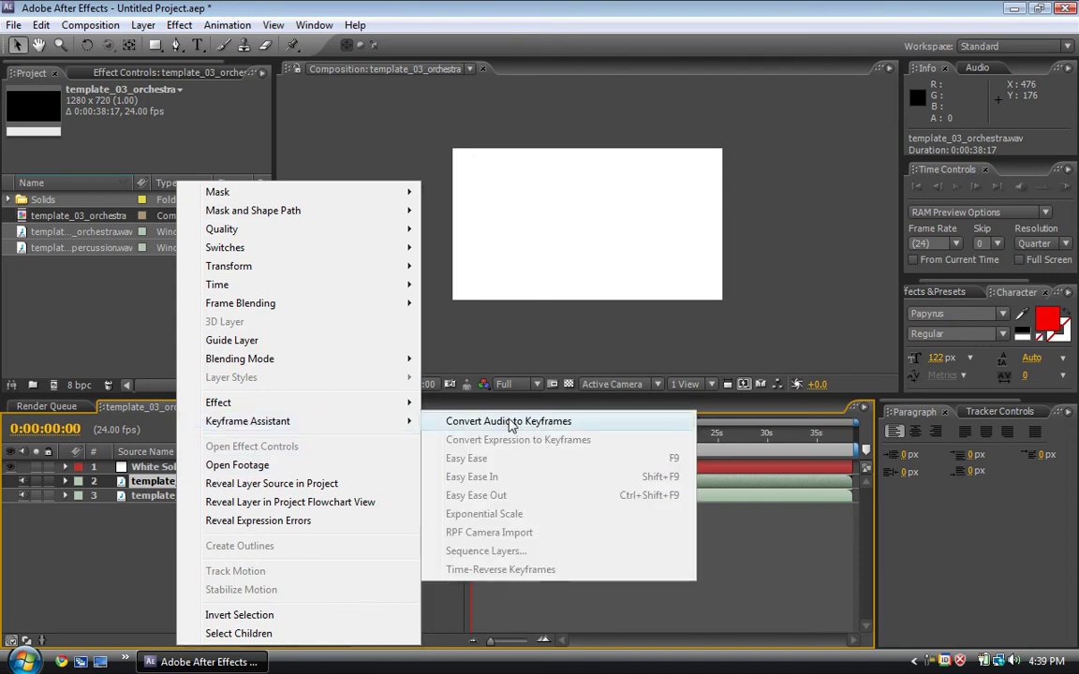
{"action": "left_click", "coordinate": [513, 424]}
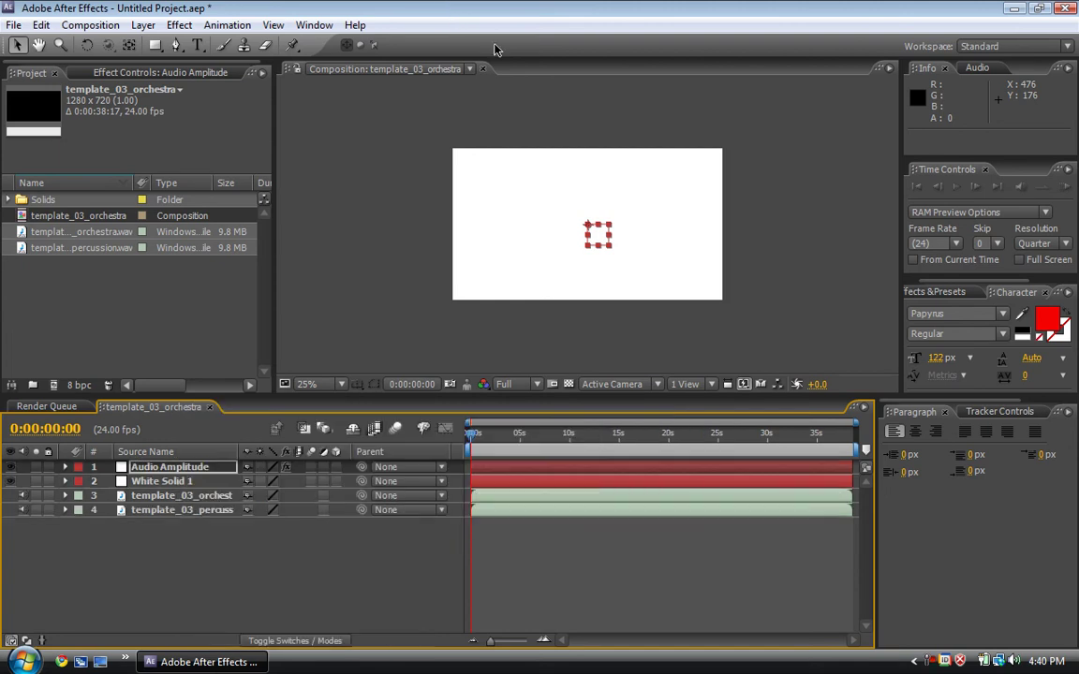
Reveal White Solid 1's Opacity and give it the default transform.opacity expression
{"action": "left_click", "coordinate": [216, 467]}
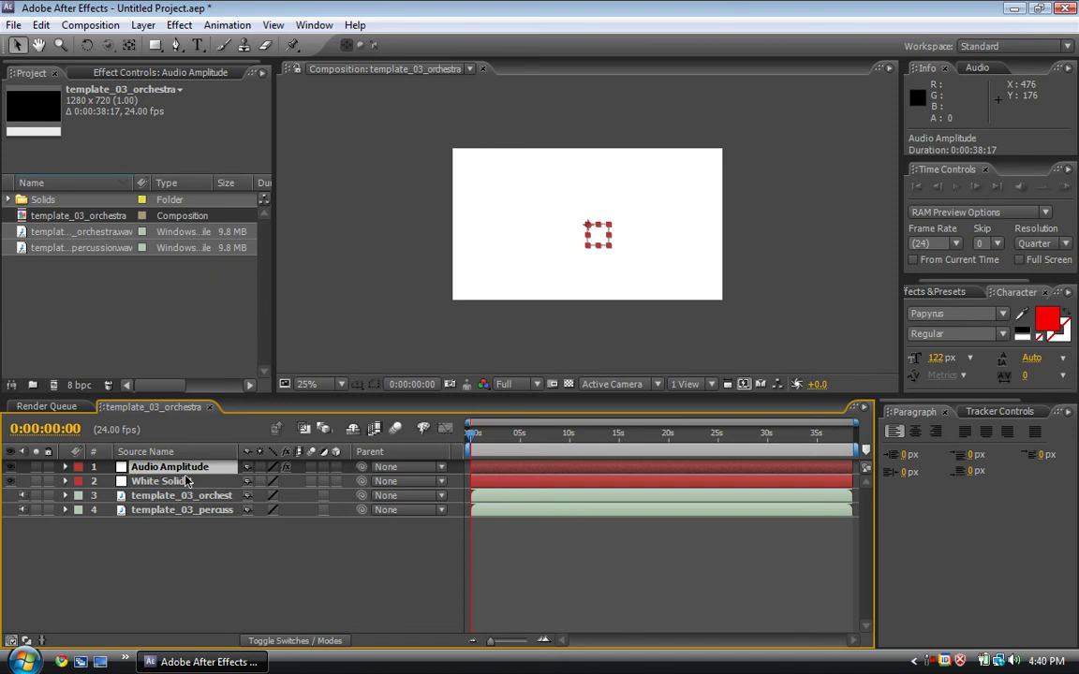
{"action": "left_click", "coordinate": [187, 476]}
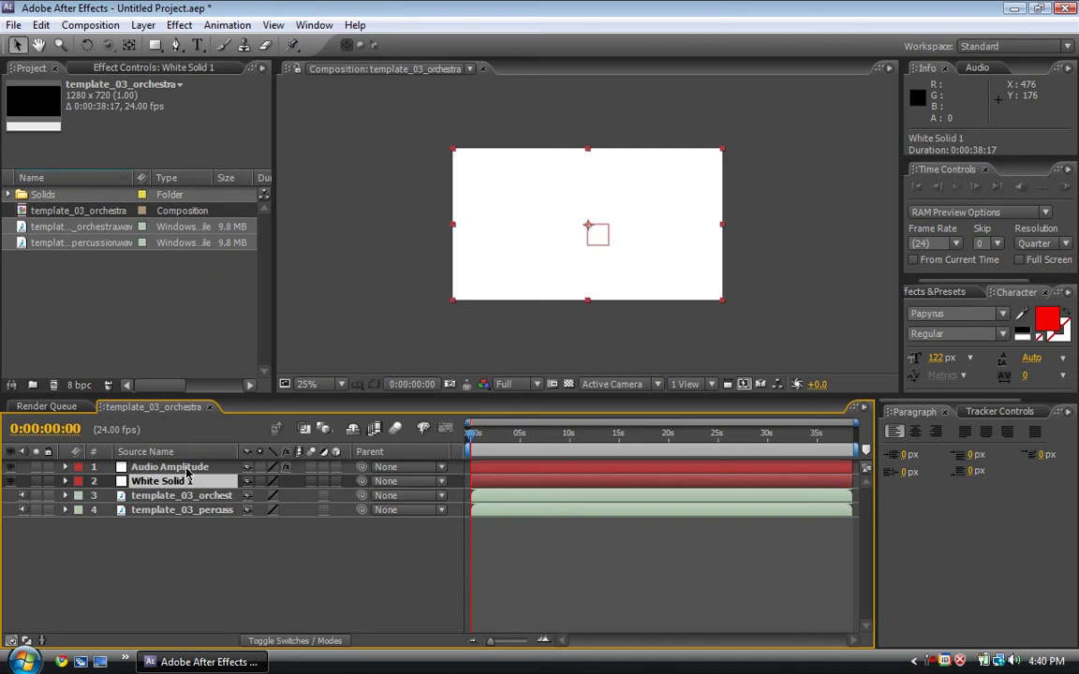
{"action": "key", "text": "t"}
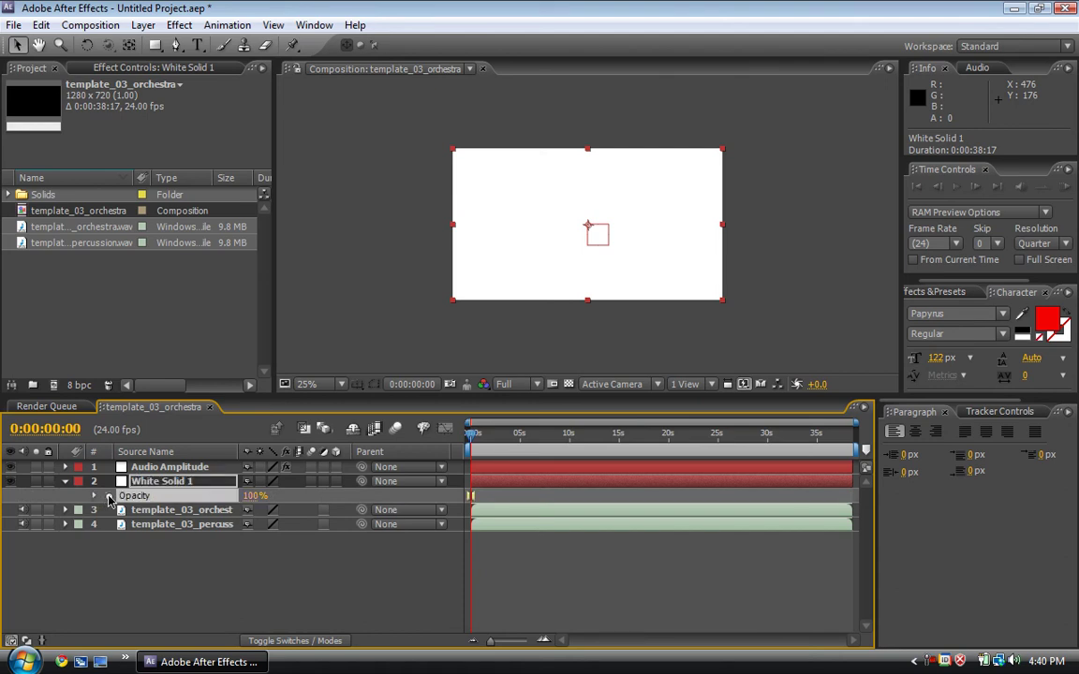
{"action": "left_click", "coordinate": [108, 496], "text": "alt"}
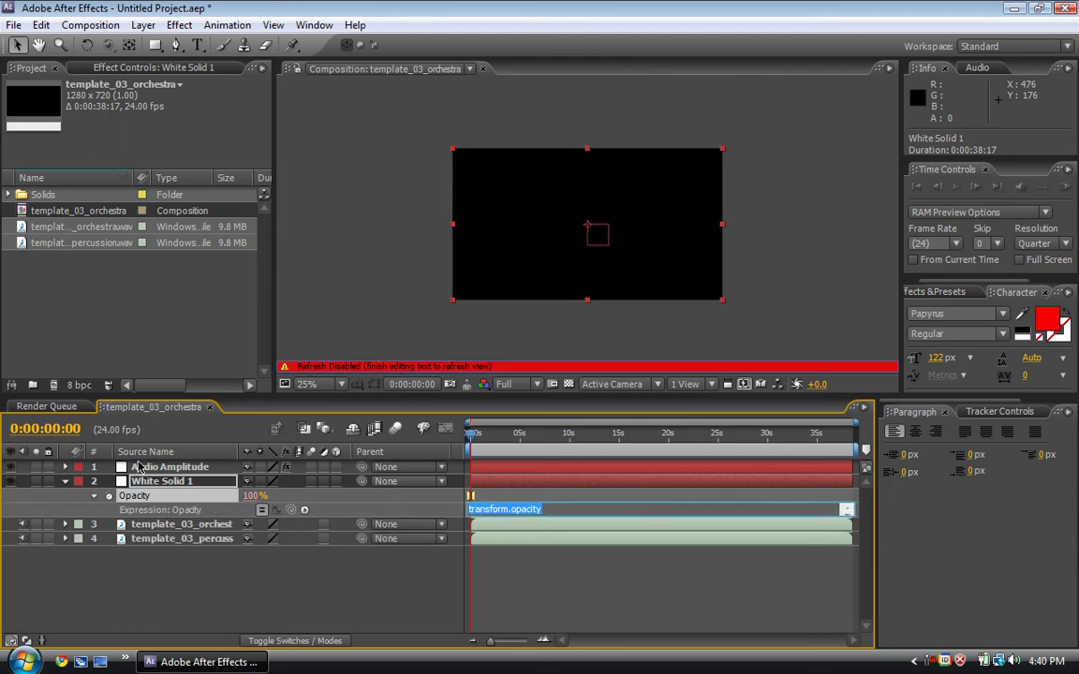
{"action": "left_click", "coordinate": [64, 467]}
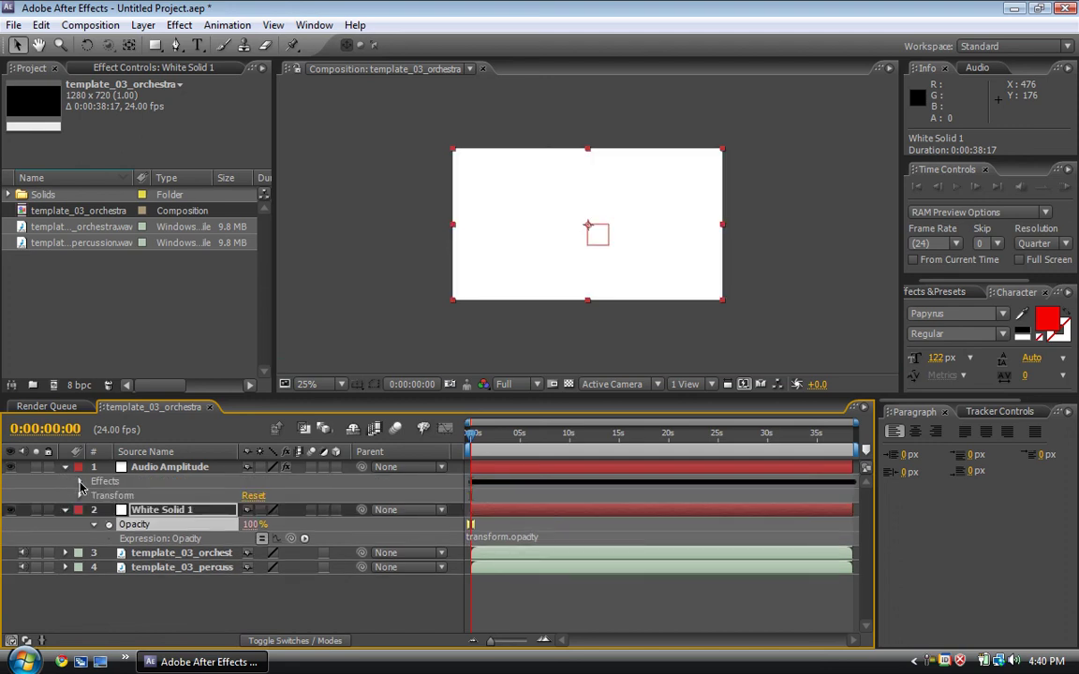
Link White Solid 1's Opacity expression to Audio Amplitude's Both Channels Slider
{"action": "left_click", "coordinate": [79, 482]}
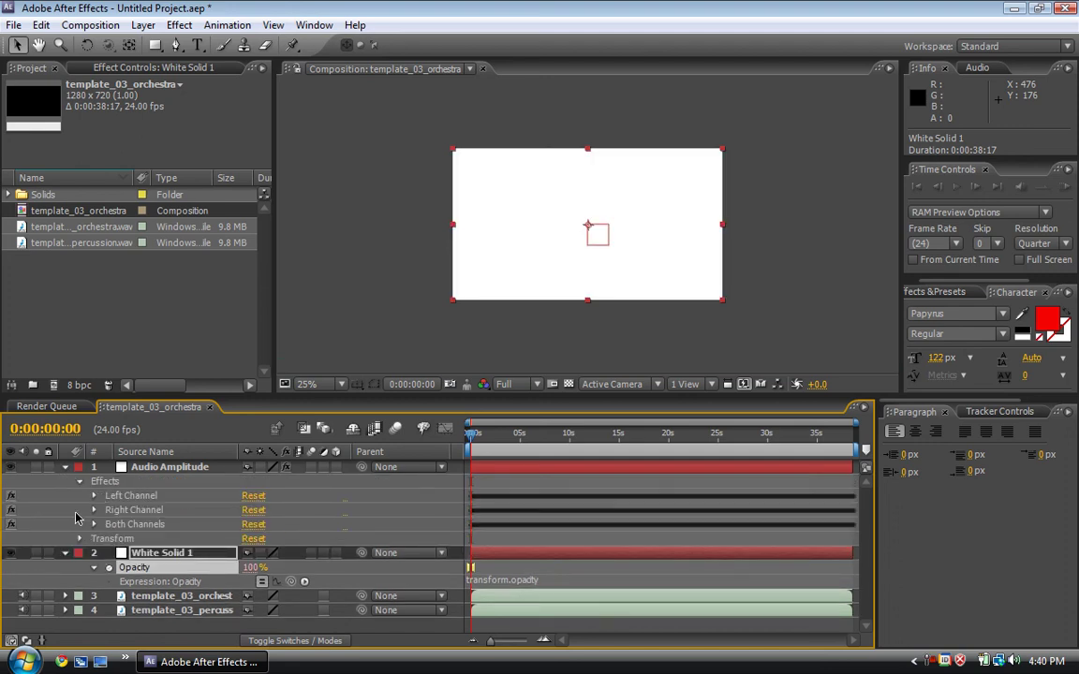
{"action": "left_click", "coordinate": [92, 525]}
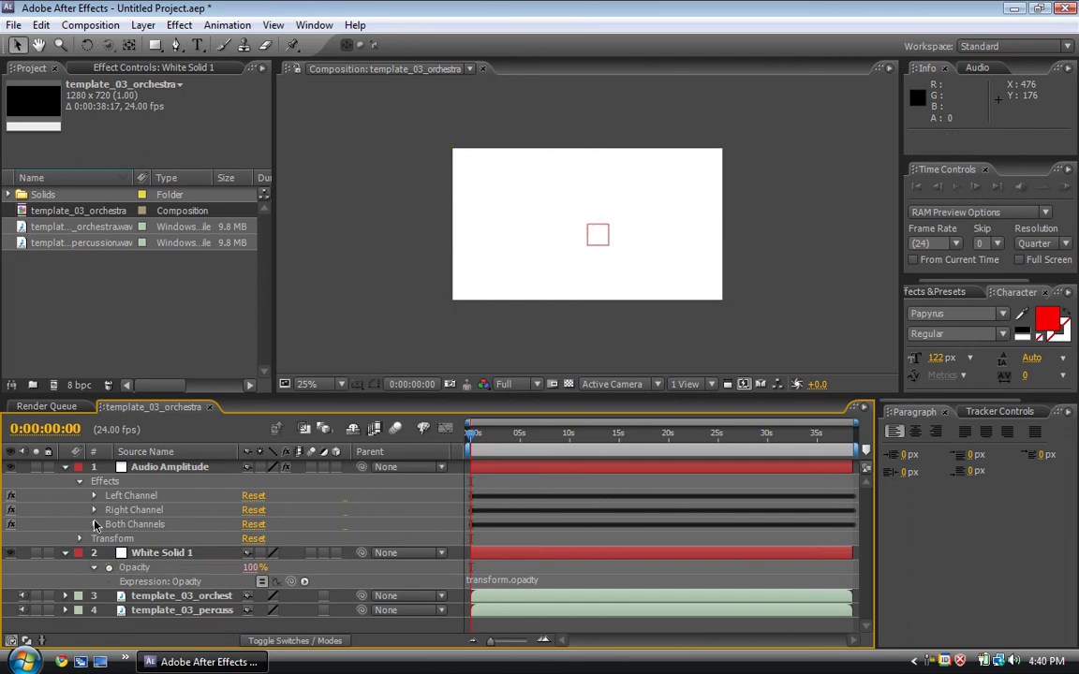
{"action": "left_click", "coordinate": [93, 524]}
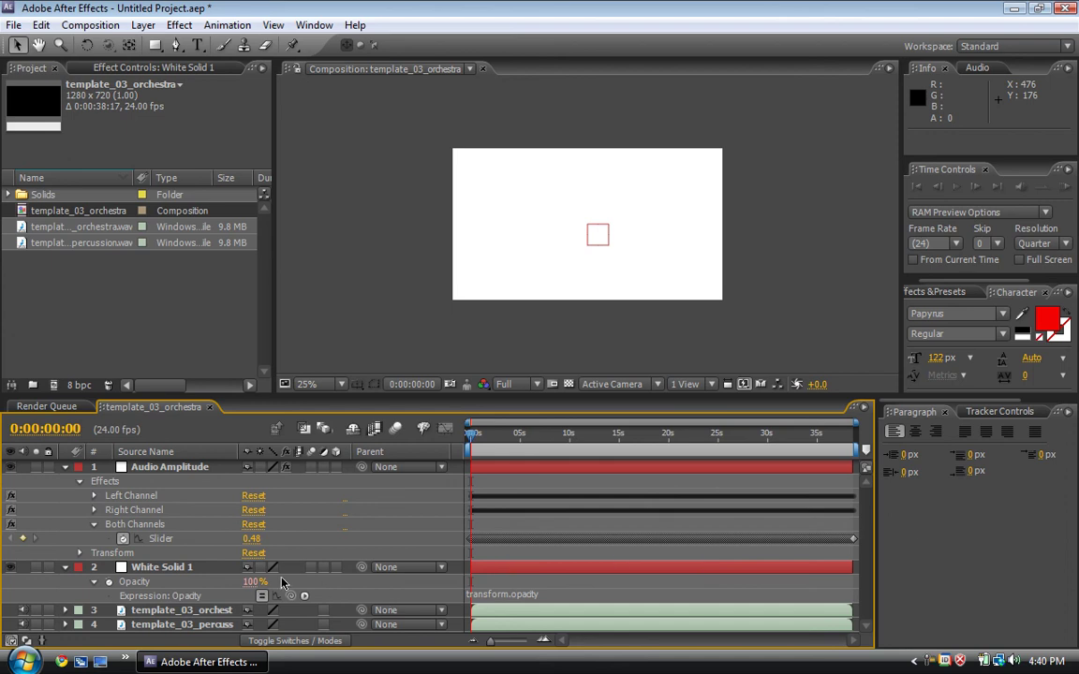
{"action": "left_click_drag", "start_coordinate": [291, 597], "coordinate": [154, 547]}
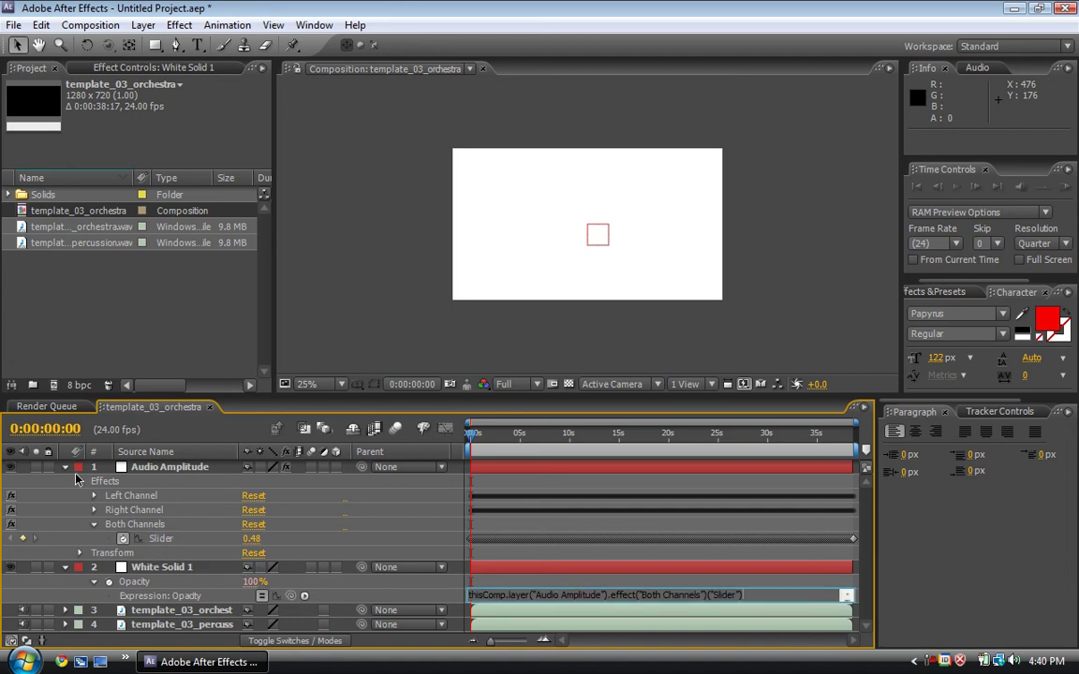
{"action": "left_click", "coordinate": [66, 467]}
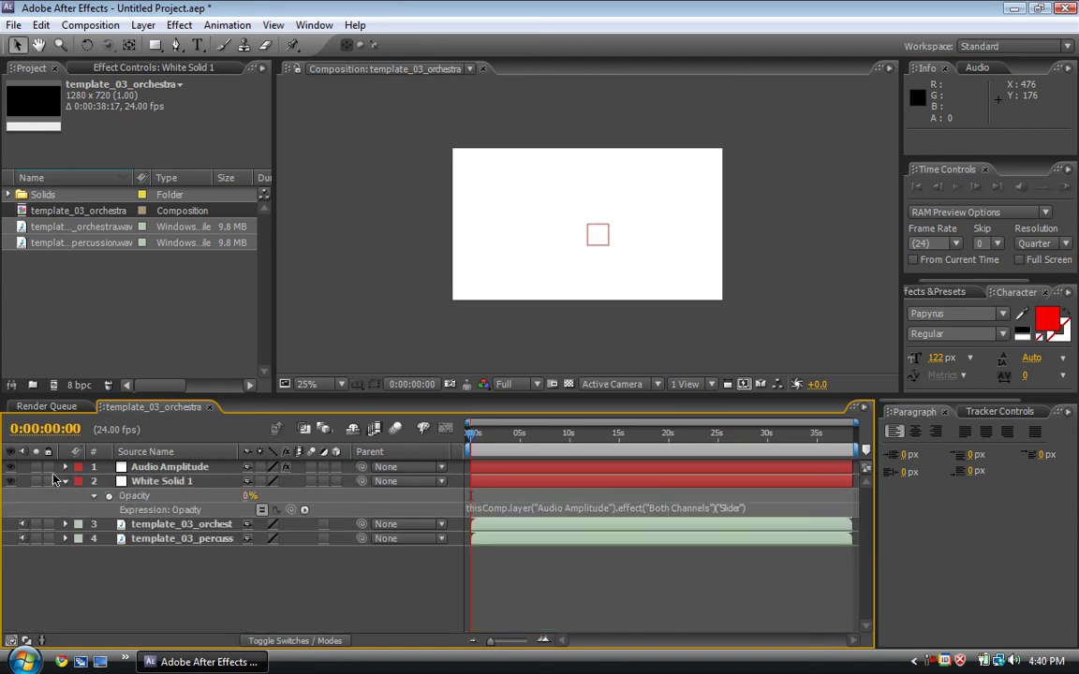
{"action": "left_click", "coordinate": [65, 481]}
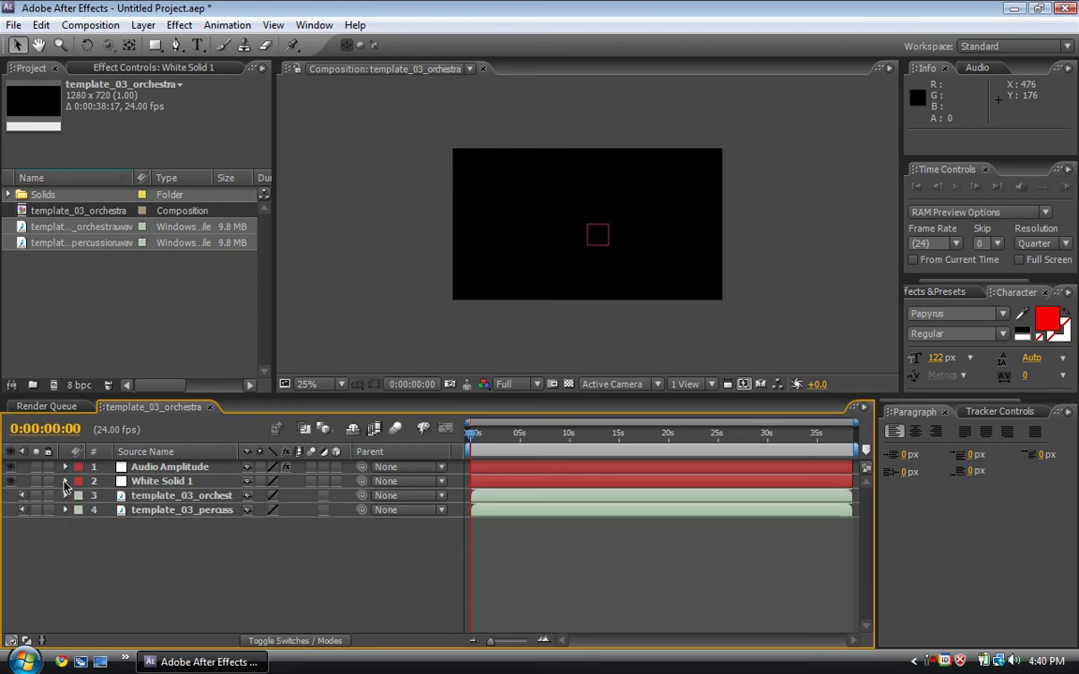
Render and play a RAM preview of template_03_orchestra, then move the current time to about 0:00:37
{"action": "left_click", "coordinate": [1066, 190]}
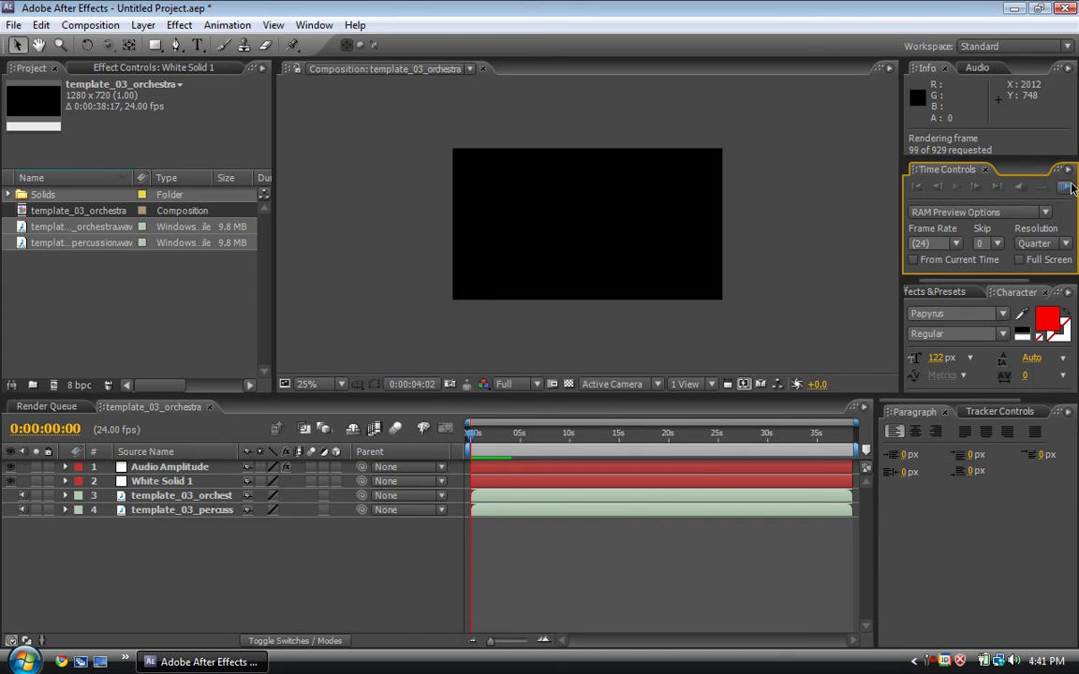
{"action": "left_click", "coordinate": [1070, 187]}
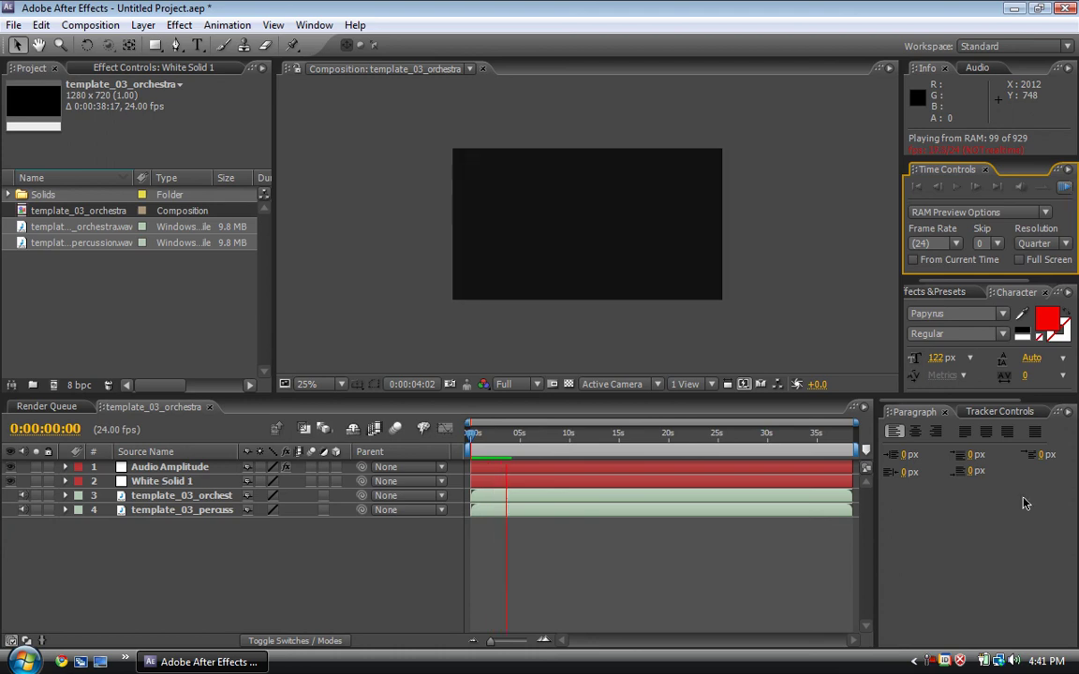
{"action": "left_click", "coordinate": [833, 451]}
{"action": "left_click", "coordinate": [830, 433]}
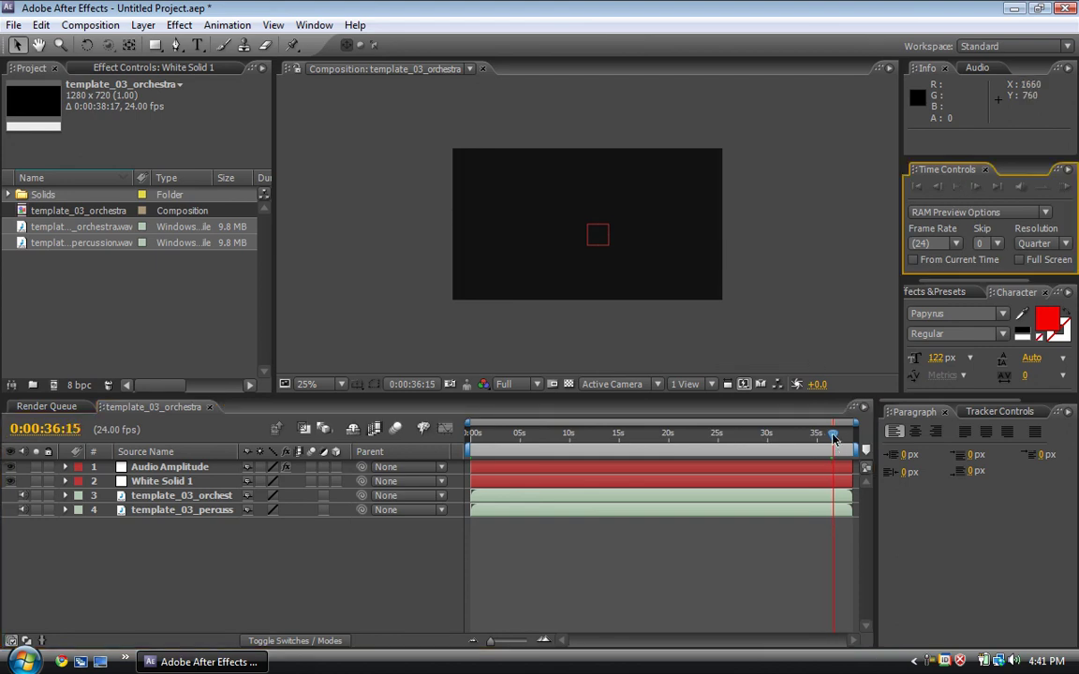
Return the current time from 0:00:37:01 to 0:00:00:00
{"action": "left_click", "coordinate": [836, 440]}
{"action": "left_click_drag", "start_coordinate": [837, 440], "coordinate": [423, 440]}
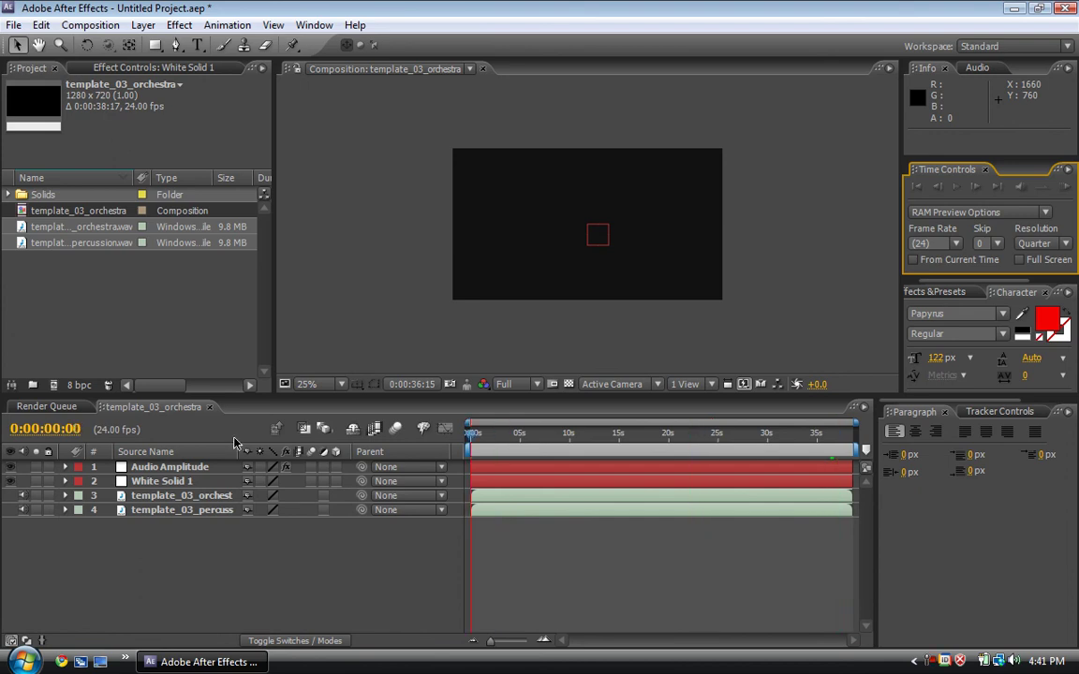
{"action": "left_click", "coordinate": [173, 422]}
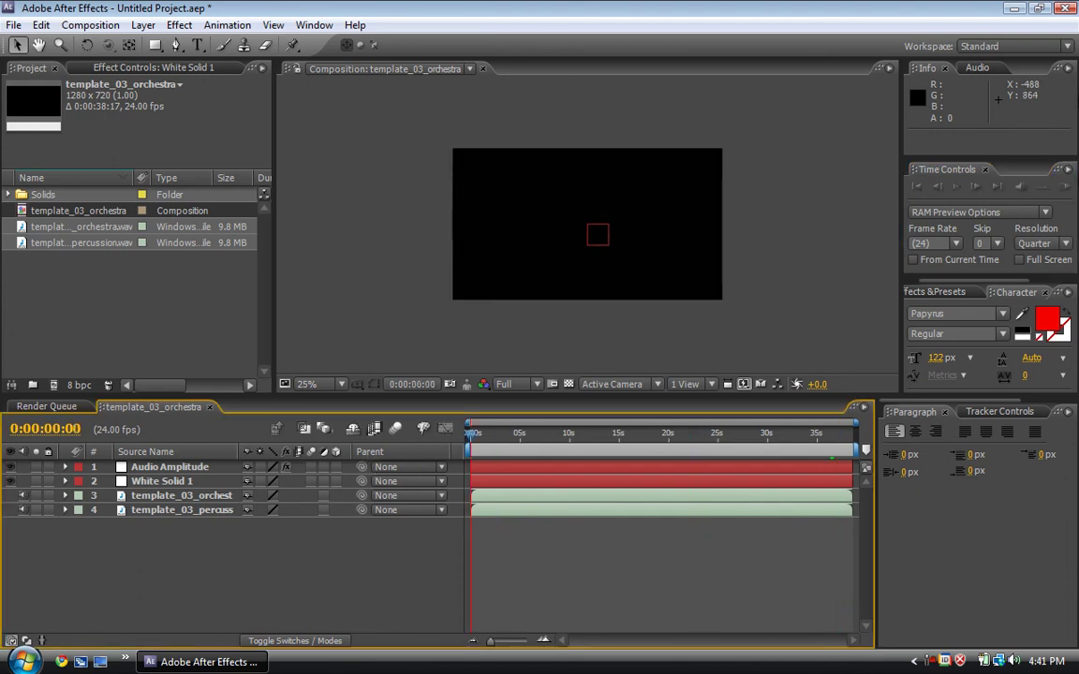